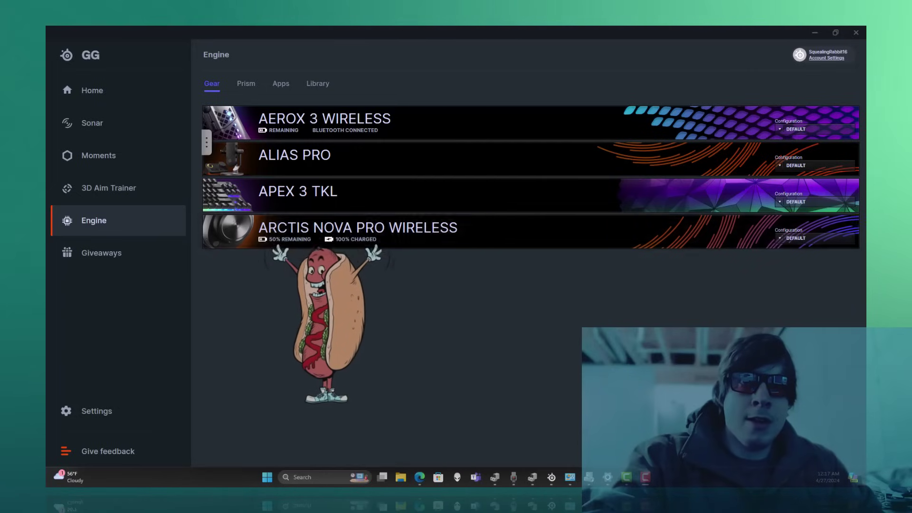
# Open the Arctis Nova Pro Wireless settings and try mic sidetone at Low, then Off
pyautogui.click(356, 228)
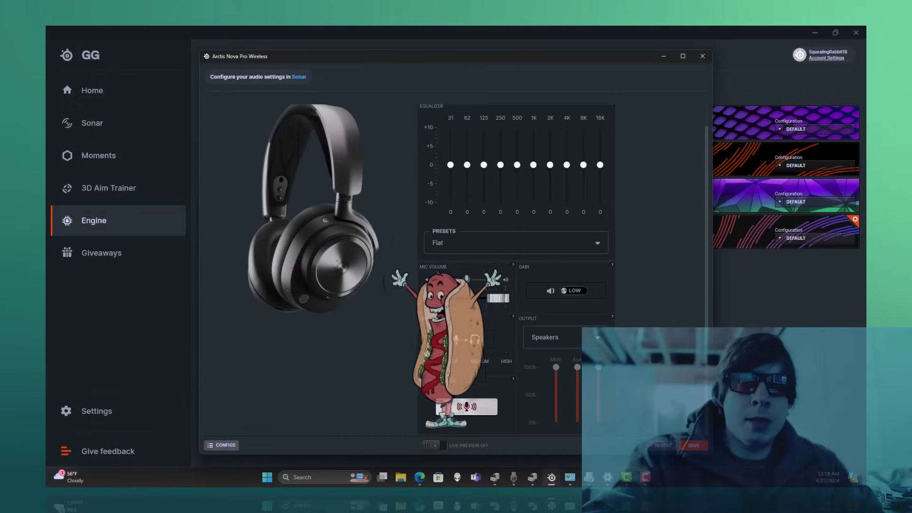
pyautogui.click(454, 354)
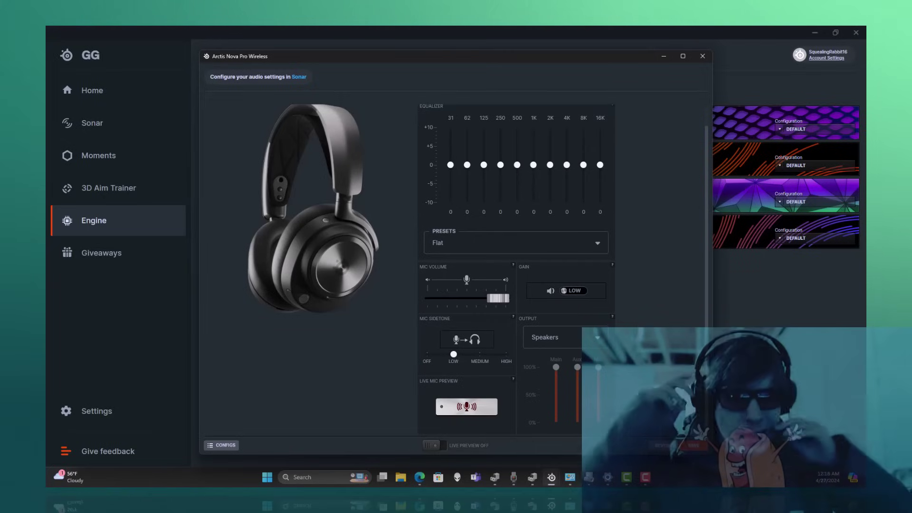
pyautogui.click(427, 354)
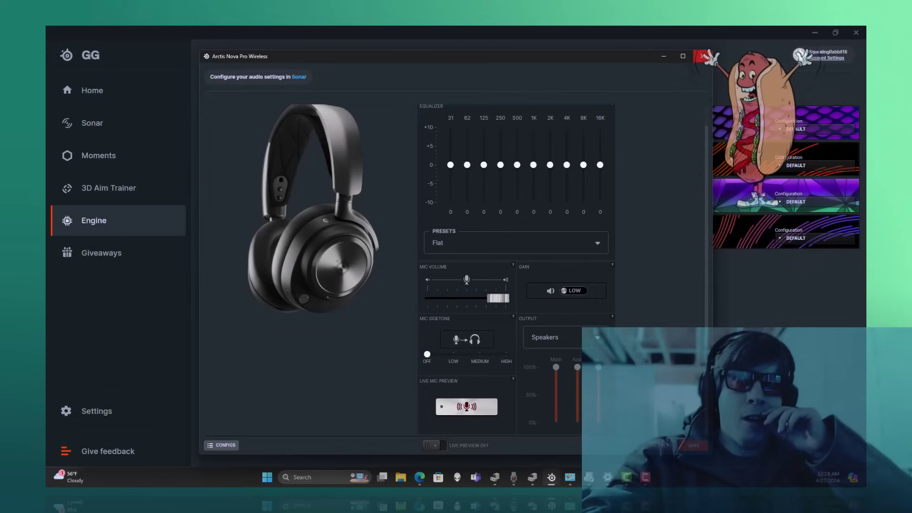
# Close the headset settings and briefly check the Windows Bluetooth devices list
pyautogui.click(704, 55)
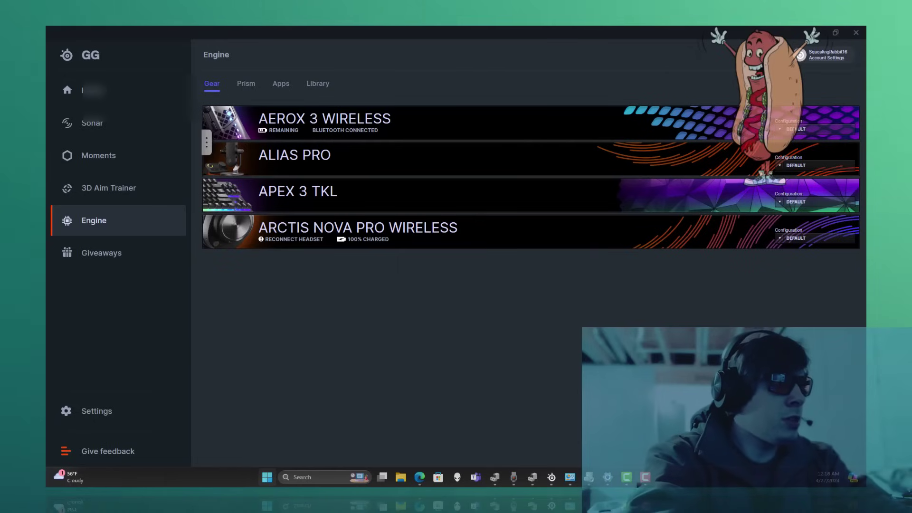
pyautogui.hotkey('alt', 'Tab')
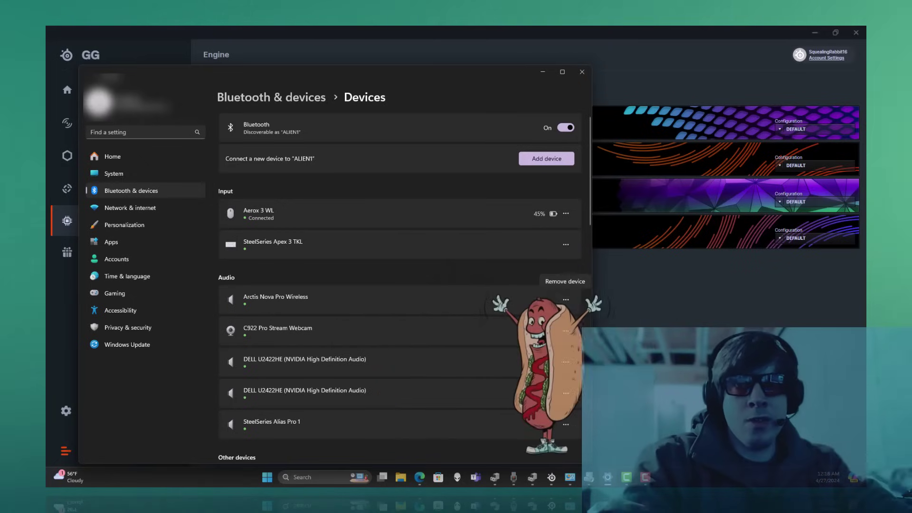
pyautogui.hotkey('alt', 'Tab')
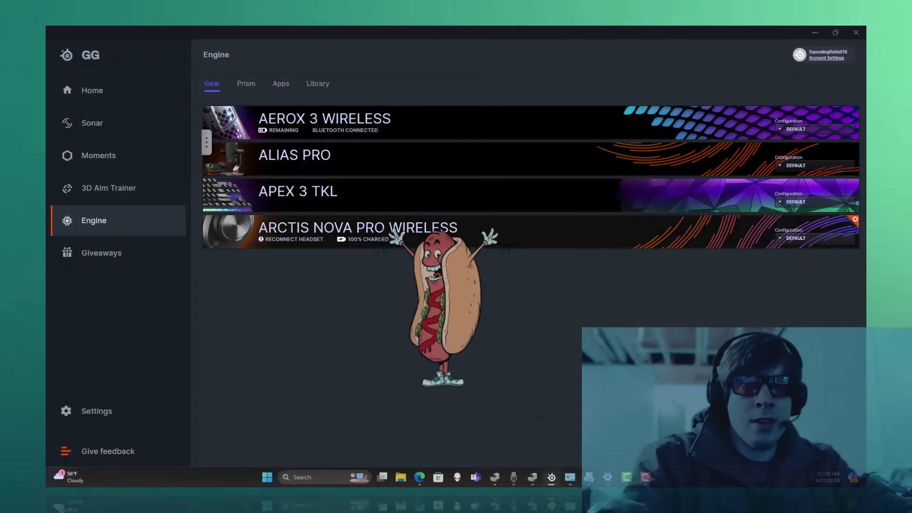
# Reopen the headset settings and cycle mic sidetone through Low, High, Medium, then Low
pyautogui.click(358, 227)
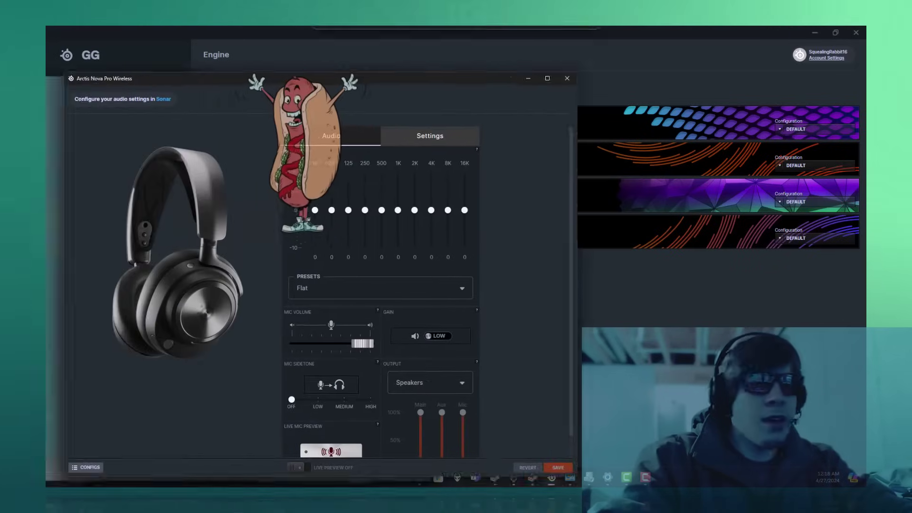
pyautogui.click(421, 371)
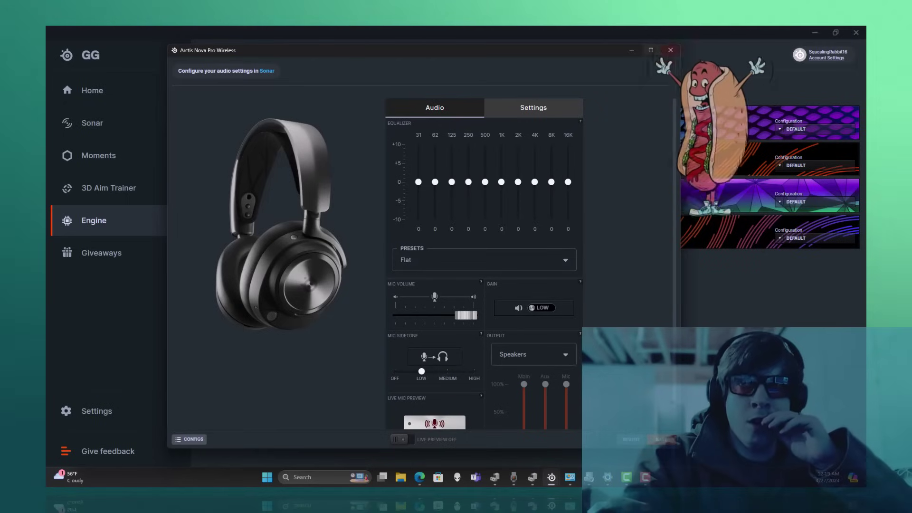
pyautogui.click(474, 371)
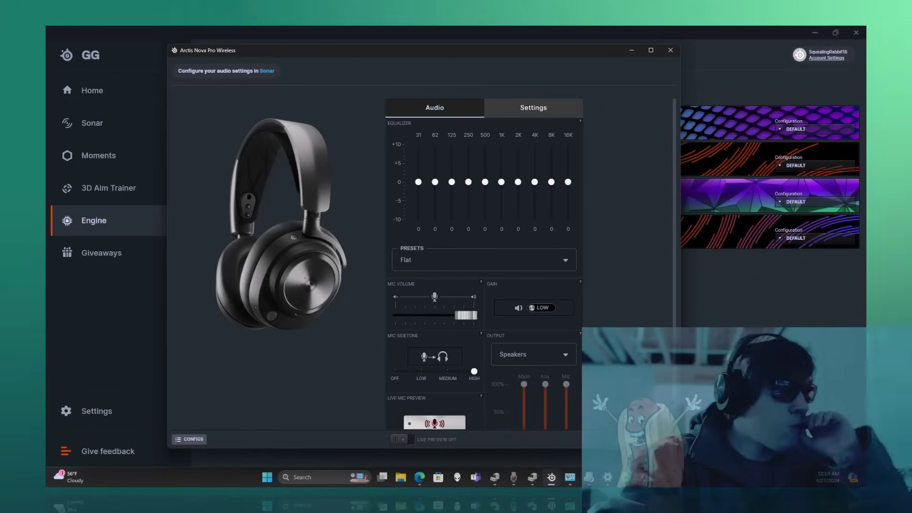
pyautogui.click(448, 371)
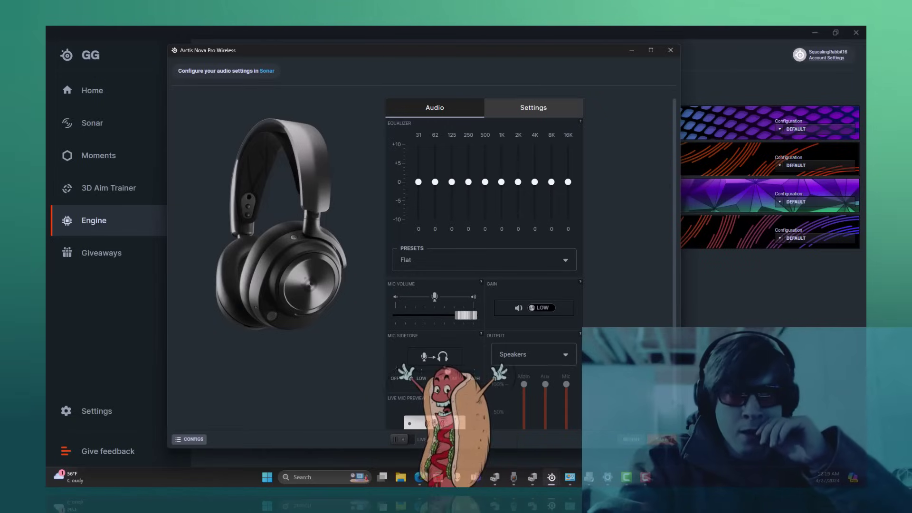
pyautogui.click(421, 371)
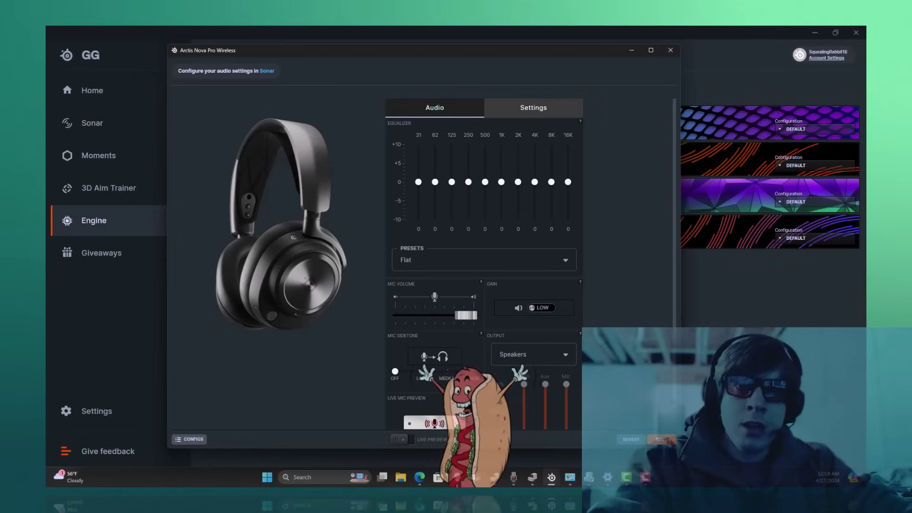
# Move the Arctis Nova Pro Wireless mic sidetone slider to the High position
pyautogui.click(473, 371)
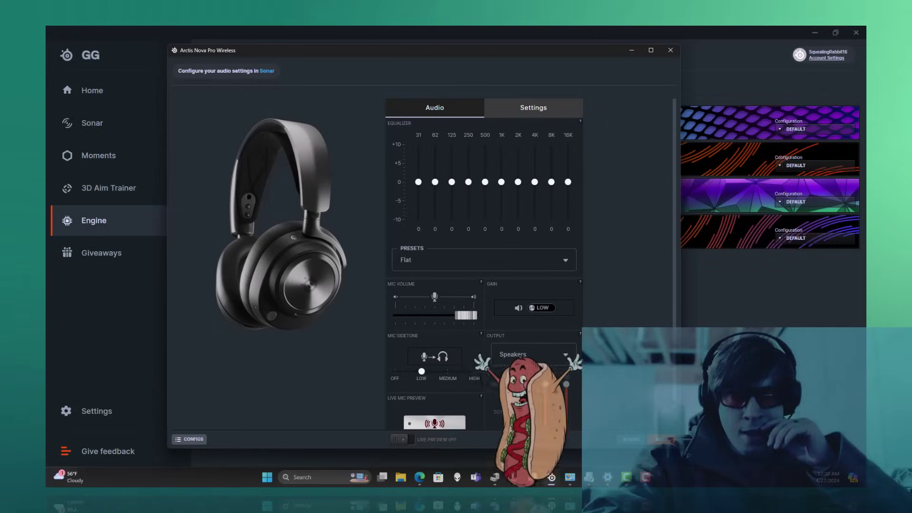
pyautogui.moveTo(421, 371); pyautogui.dragTo(395, 371)
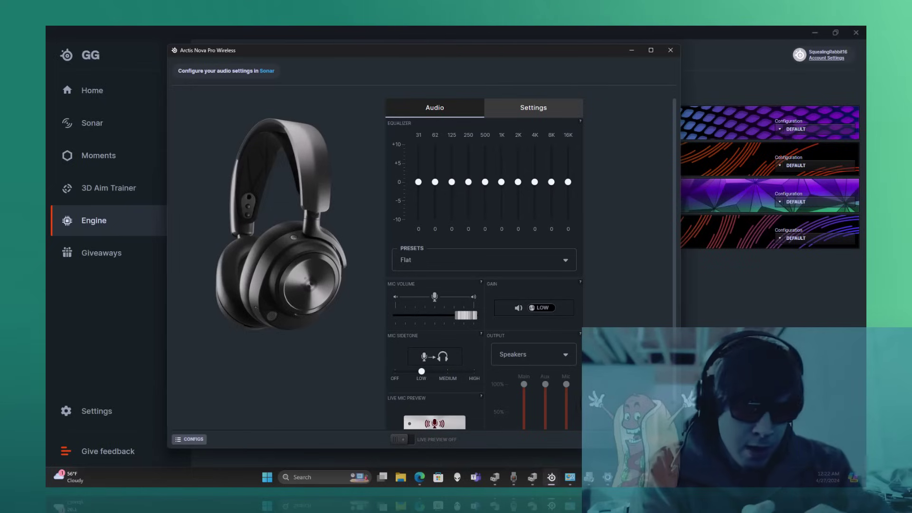
# Set the Arctis Nova Pro Wireless mic sidetone slider to Off
pyautogui.click(394, 371)
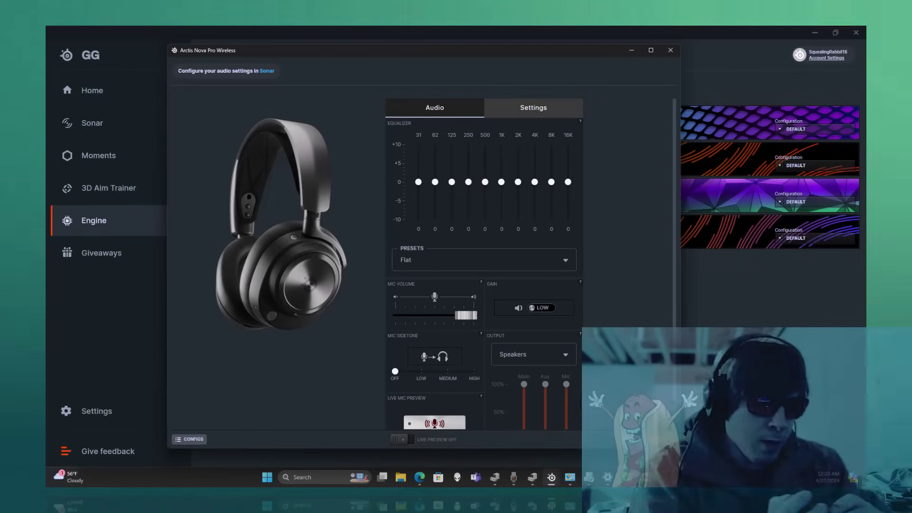